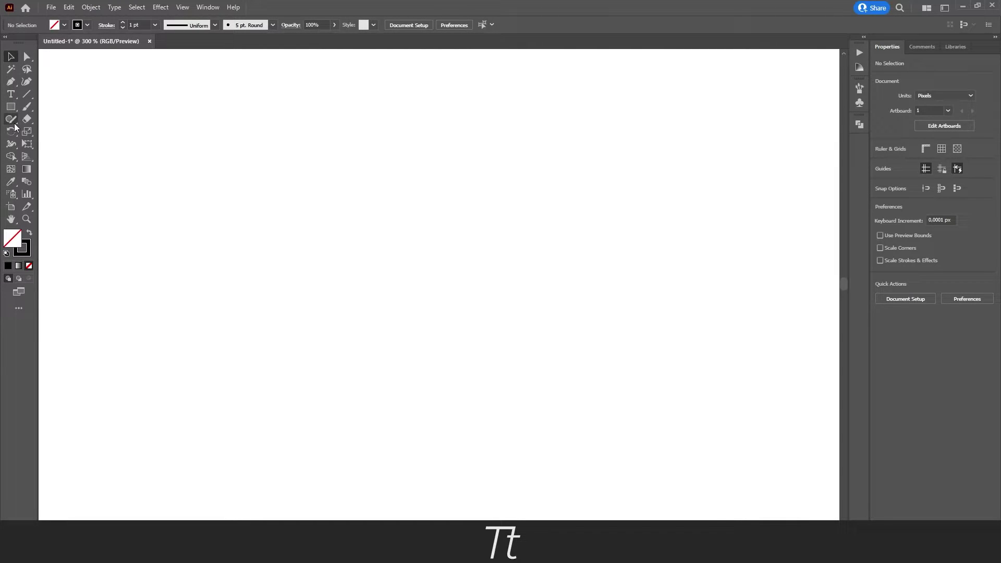
Choose the Line Segment Tool and set the stroke colour to red #d80f2c.
left_click(28, 95)
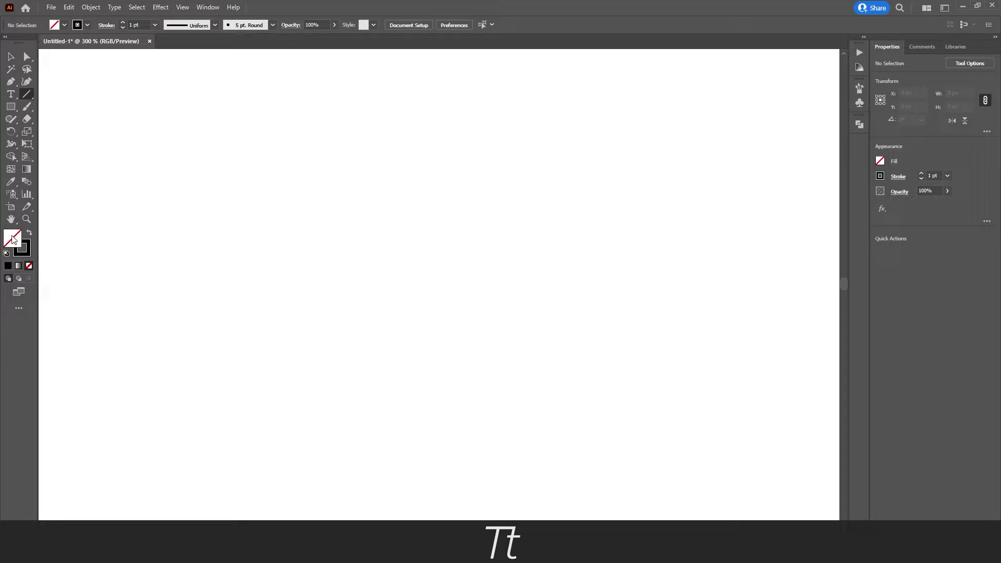
left_click(26, 247)
double_click(26, 247)
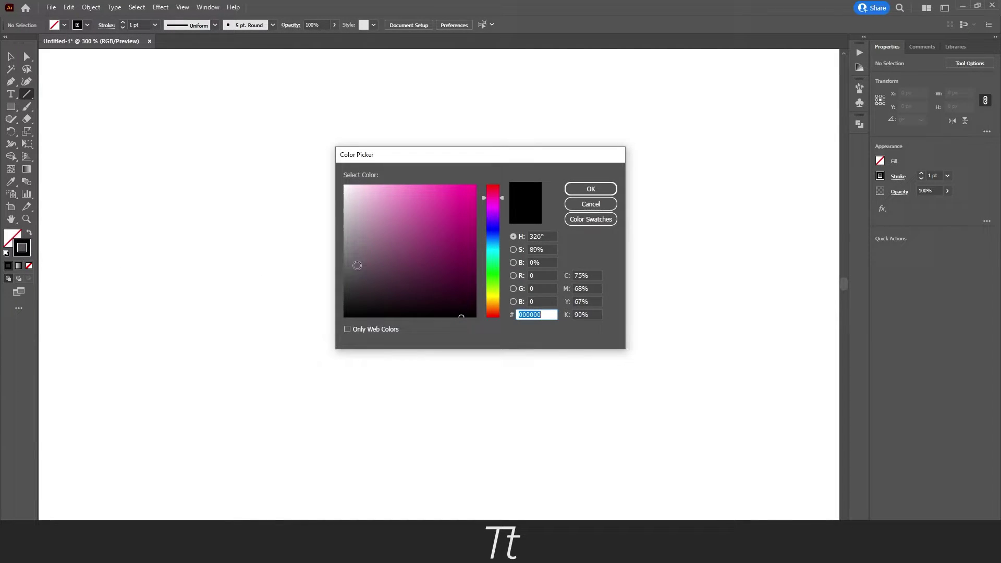
left_click_drag(493, 202, 492, 188)
left_click(467, 205)
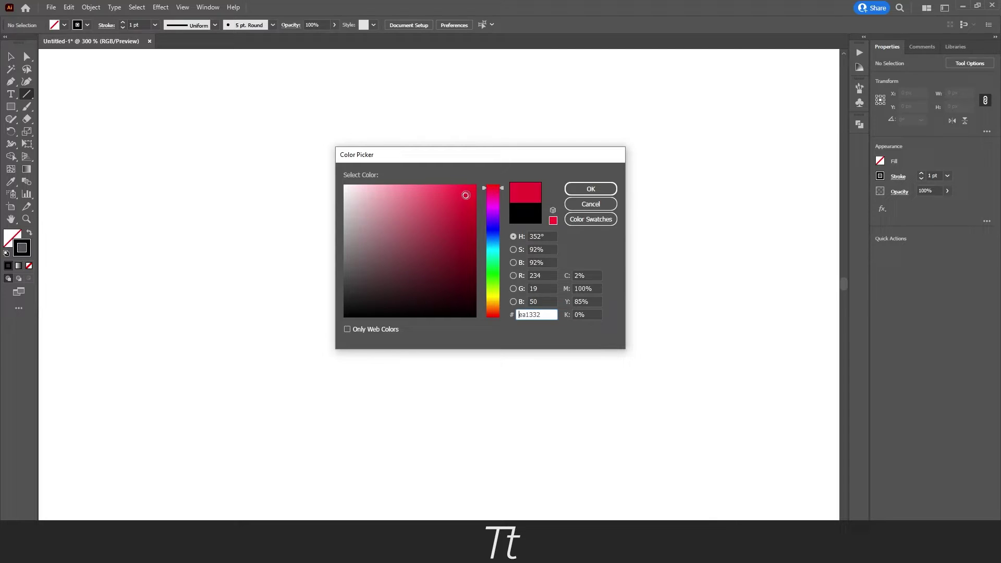
left_click(591, 190)
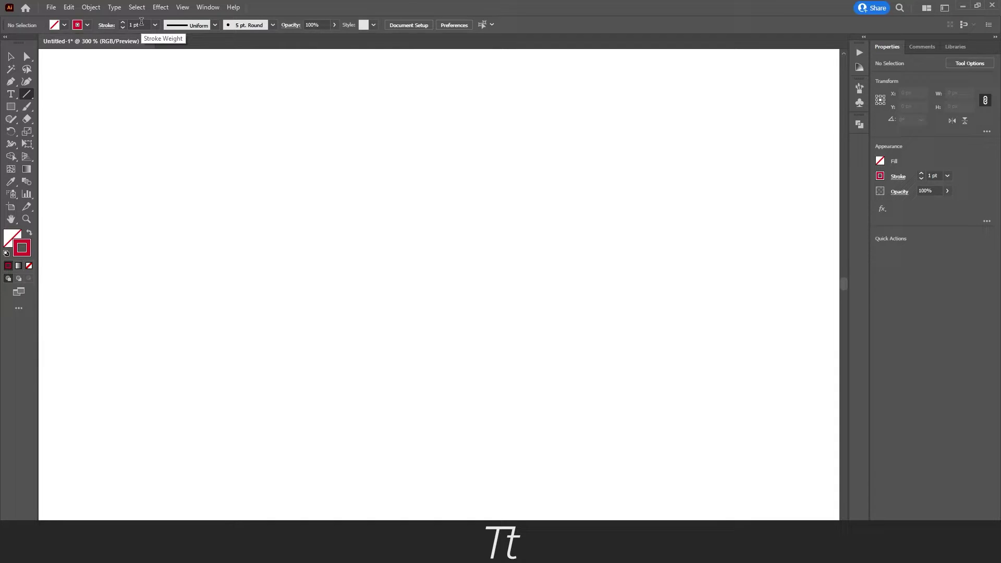
Set the stroke weight to 3 pt.
left_click(130, 25)
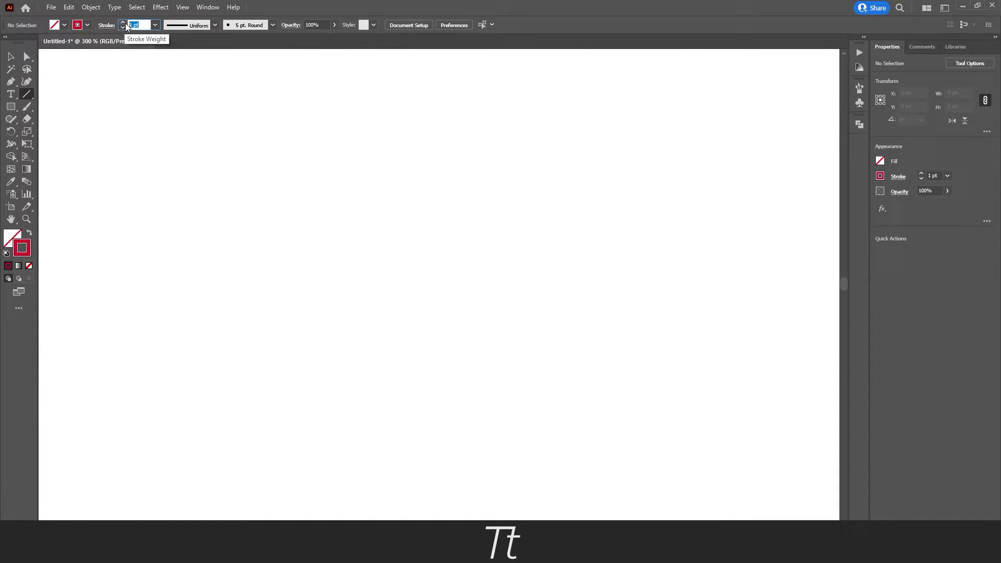
left_click(123, 22)
key("Tab")
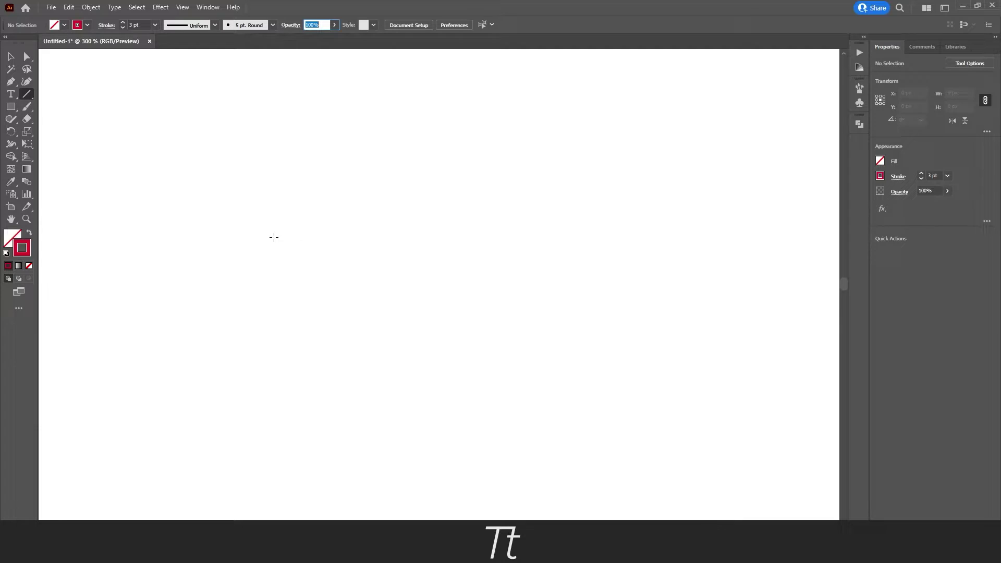
Draw a straight horizontal line about 120 px long across the artboard.
key("Return")
left_click_drag(275, 236, 275, 236)
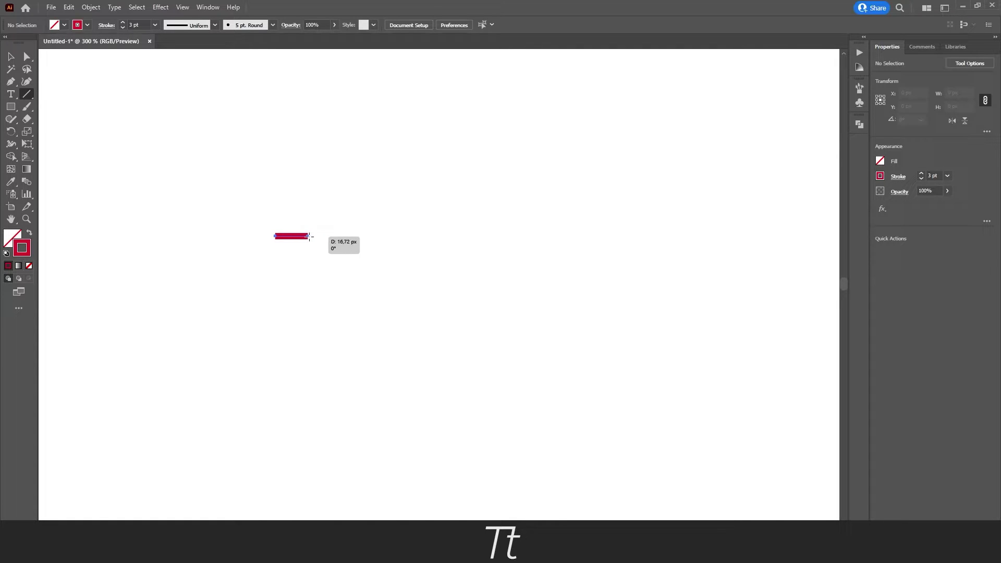
left_click_drag(276, 236, 507, 236)
Nudge the line slightly down and right with the Selection Tool, then marquee-select it.
key("v")
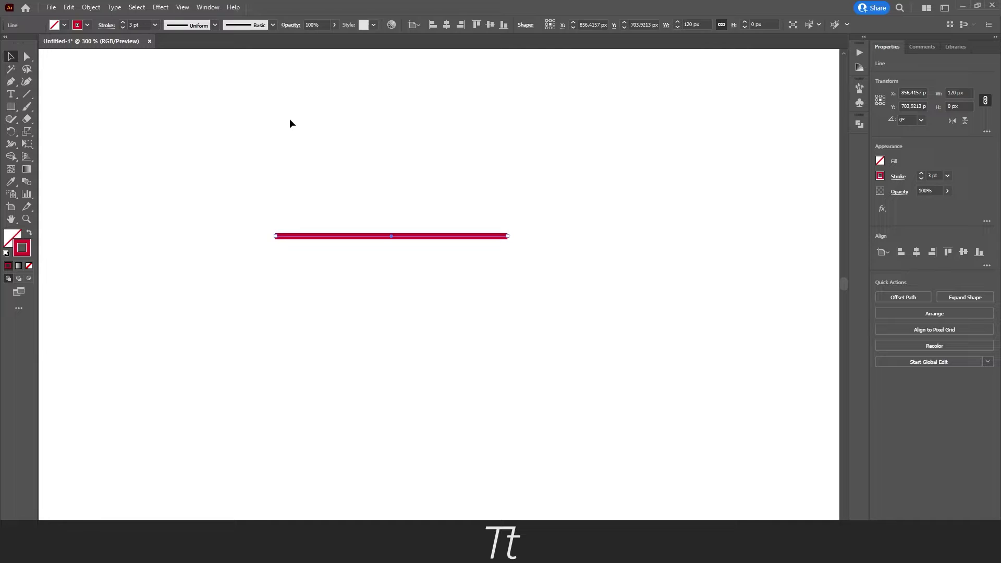
left_click(292, 125)
left_click_drag(300, 184, 433, 277)
mouse_move(440, 243)
left_mouse_down()
mouse_move(466, 254)
mouse_move(451, 242)
left_mouse_up()
left_click_drag(254, 185, 575, 282)
left_click(107, 25)
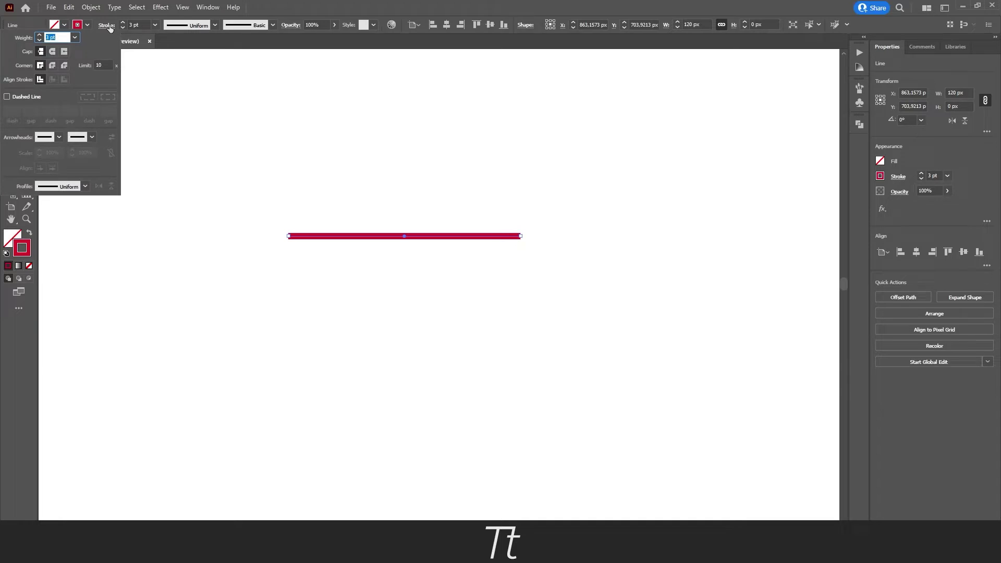
left_click(207, 8)
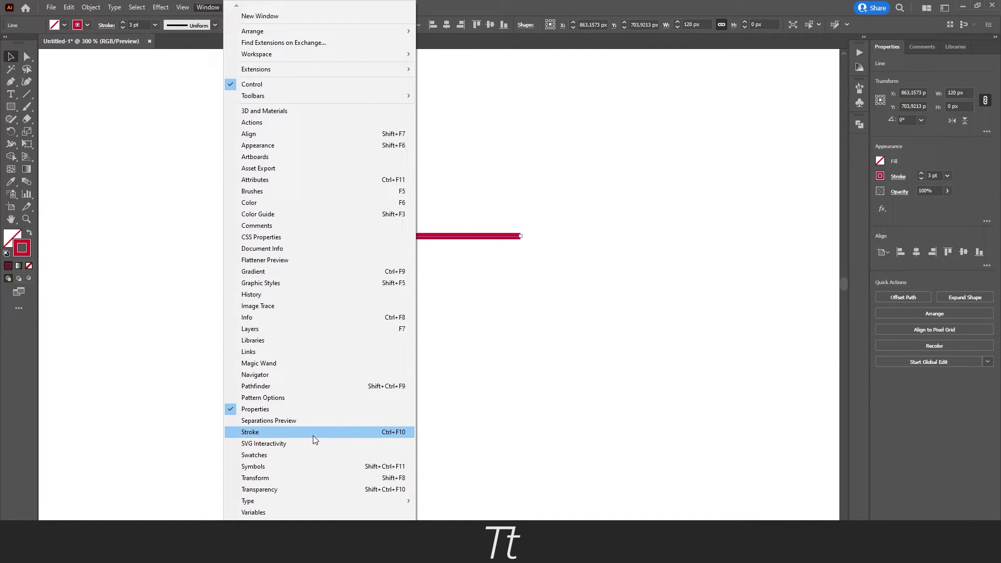
left_click(367, 432)
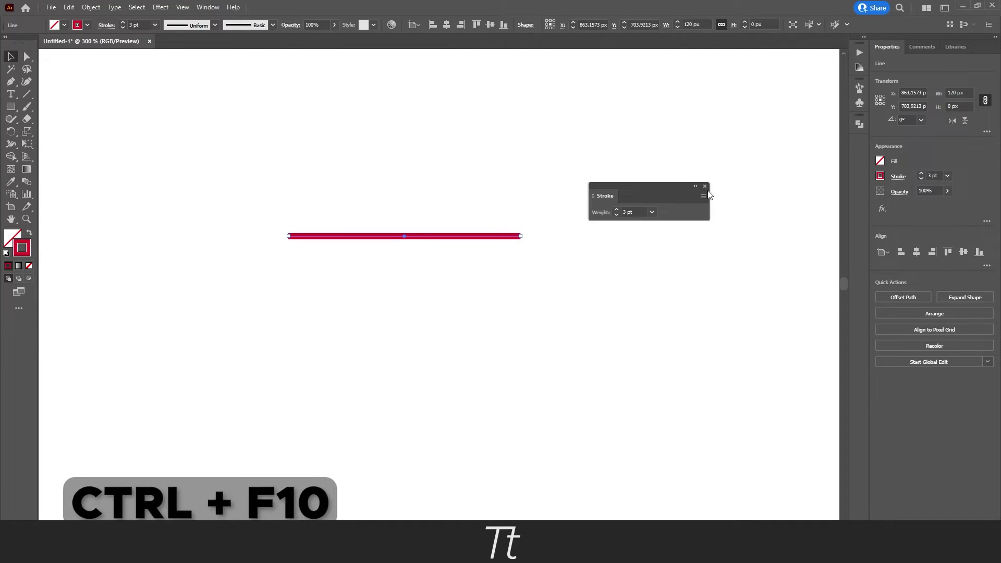
key("ctrl+F10")
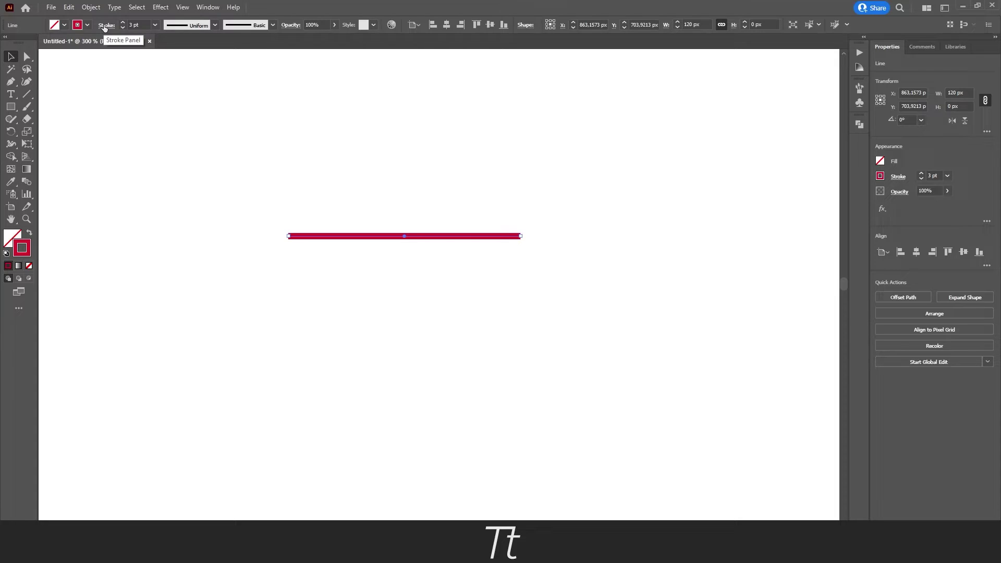
Set the Stroke panel's end arrowhead to Arrow 7, a solid triangle on the right.
left_click(105, 25)
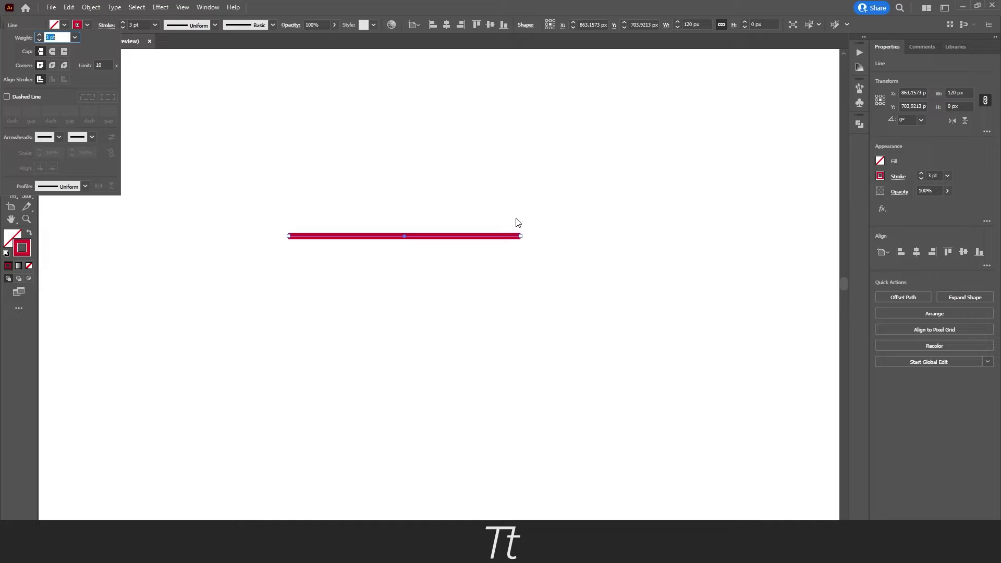
left_click(92, 138)
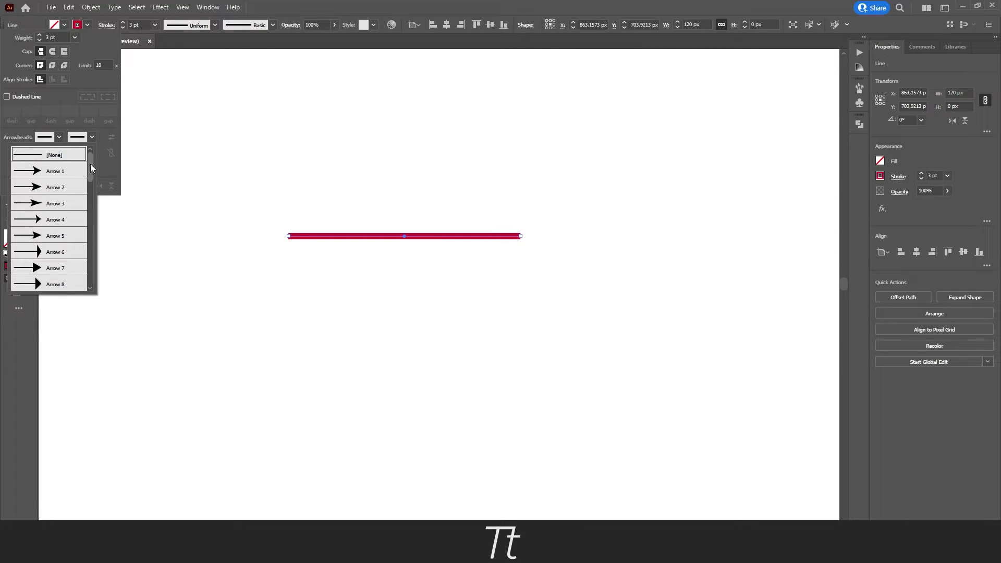
scroll(91, 165, "down", 1)
scroll(90, 168, "down", 1)
scroll(87, 180, "down", 1)
scroll(85, 199, "down", 1)
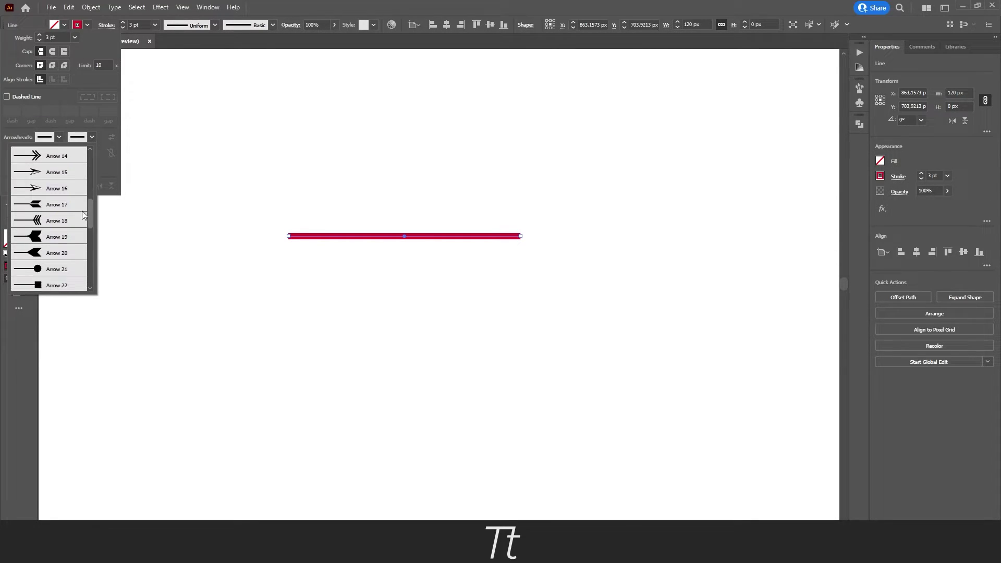
scroll(78, 224, "down", 2)
scroll(73, 259, "up", 3)
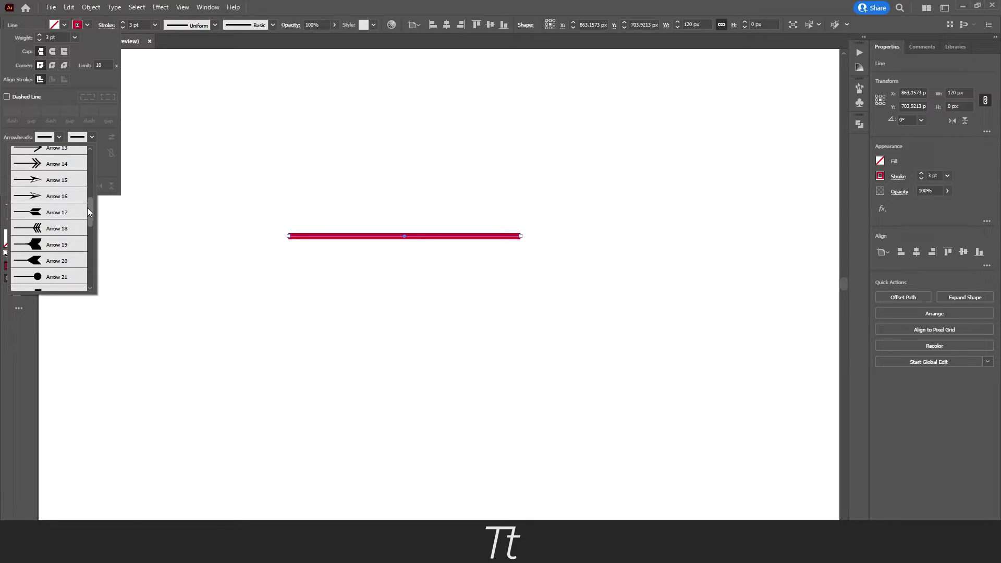
left_click_drag(89, 211, 91, 164)
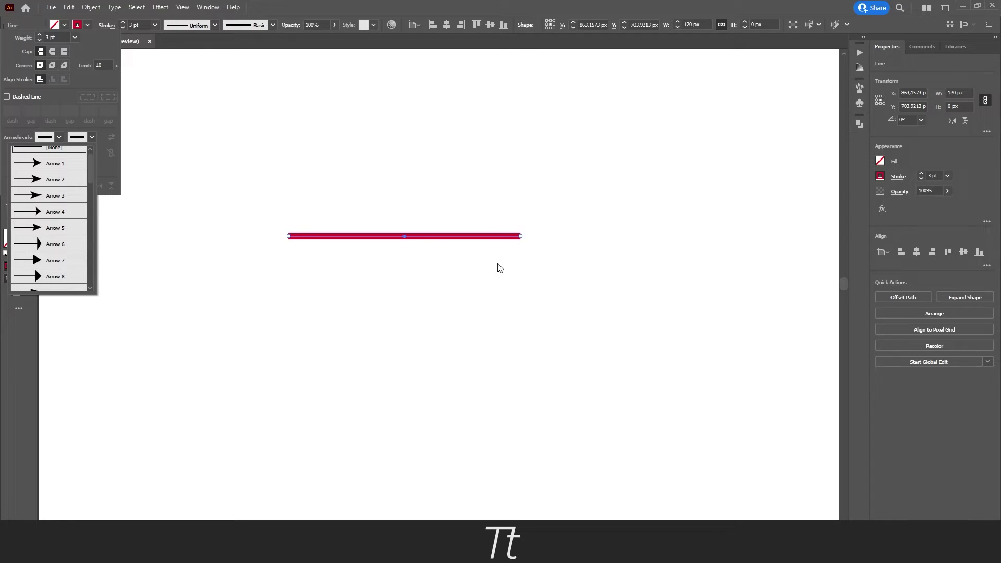
left_click(48, 264)
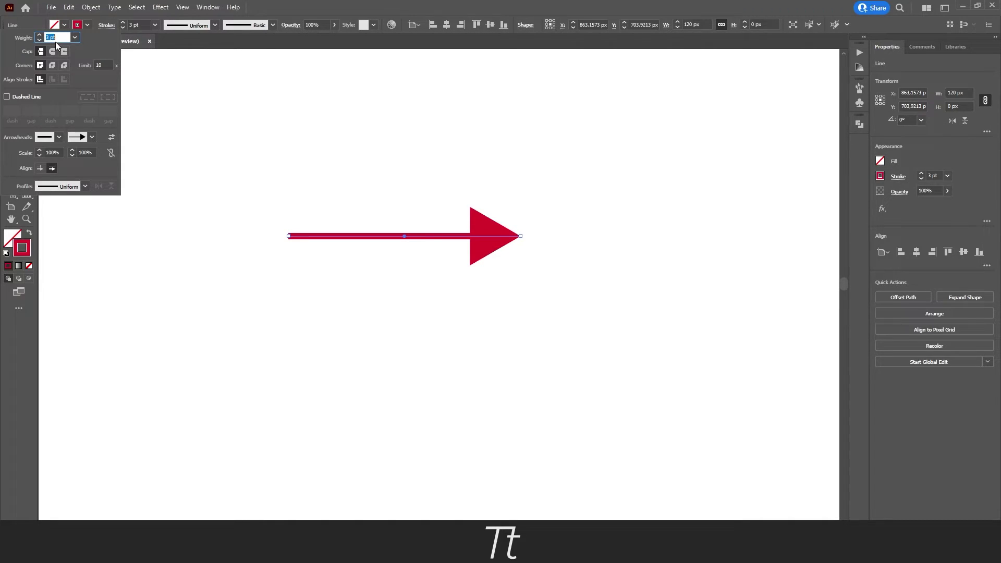
Change the arrow's stroke weight from 3 pt to 2 pt.
type("2")
key("Return")
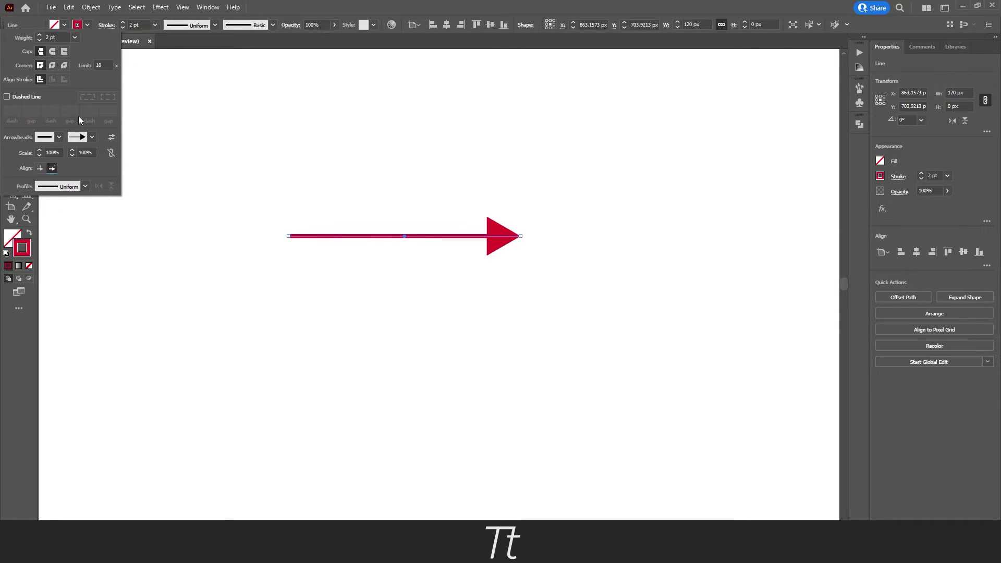
Set arrowhead alignment to 'Extend arrow tip beyond end of path'.
scroll(497, 232, "up", 3, "alt")
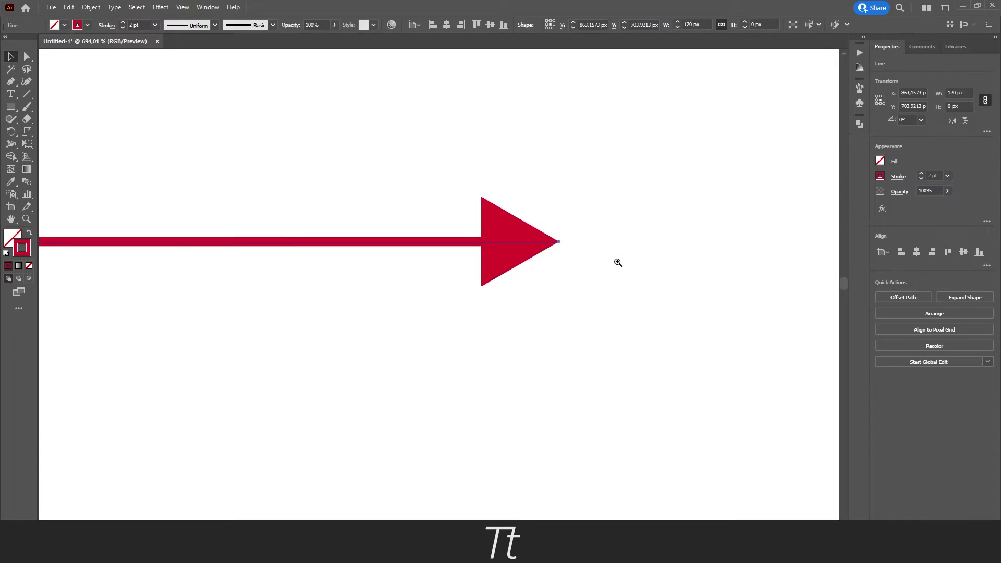
left_click(105, 25)
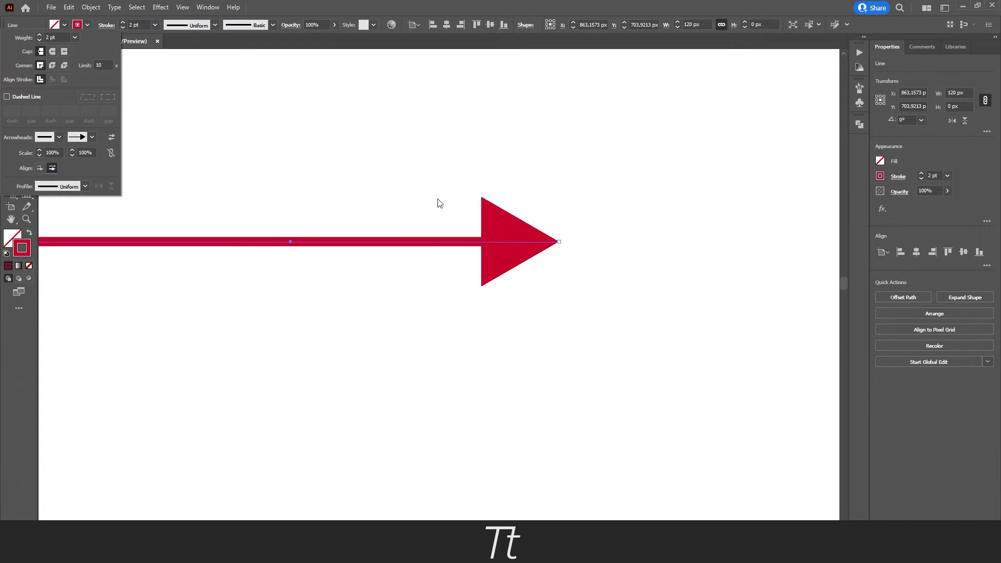
left_click(39, 168)
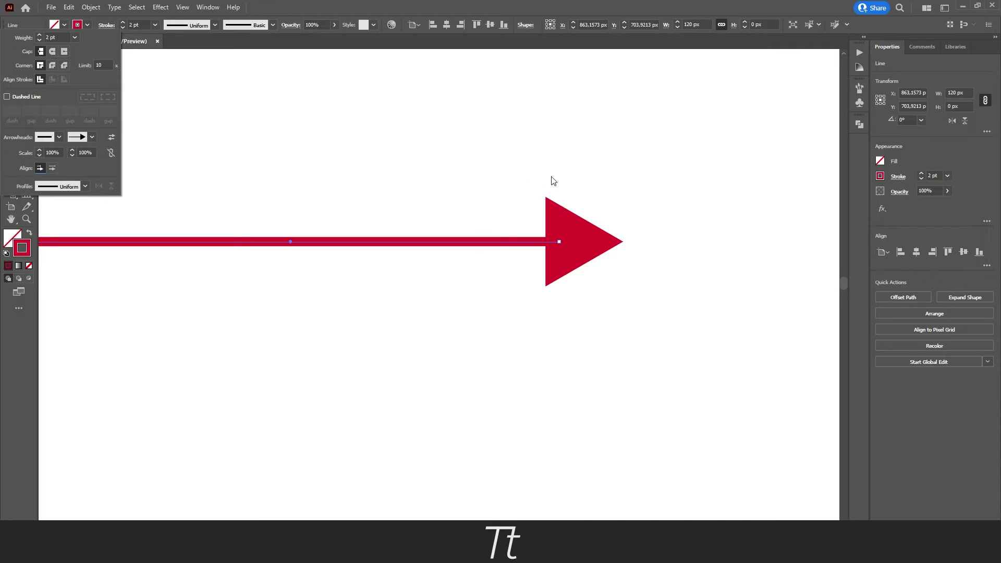
scroll(626, 220, "down", 1)
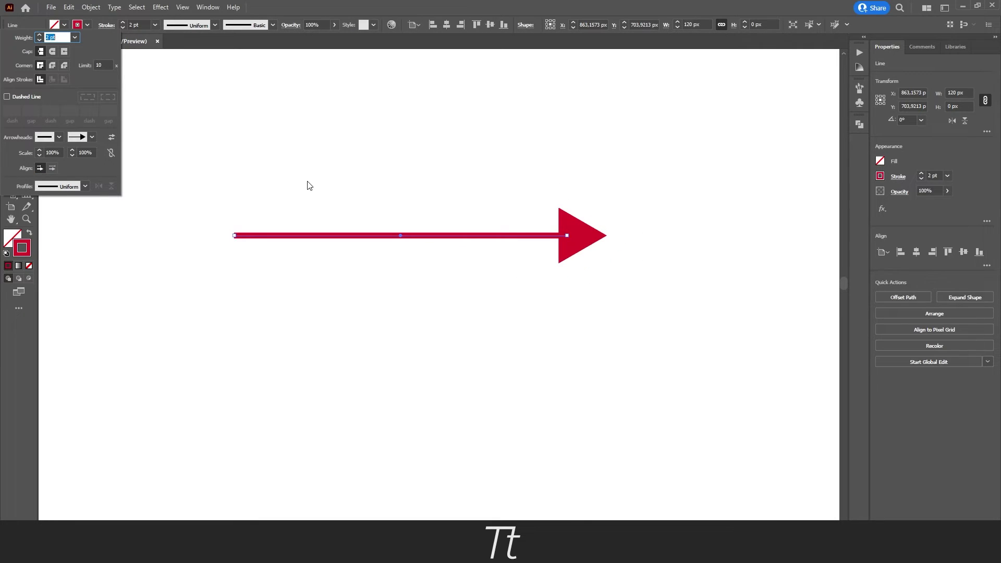
Set the start arrowhead to Arrow 11, an open chevron on the left end.
left_click(58, 138)
scroll(36, 185, "down", 3)
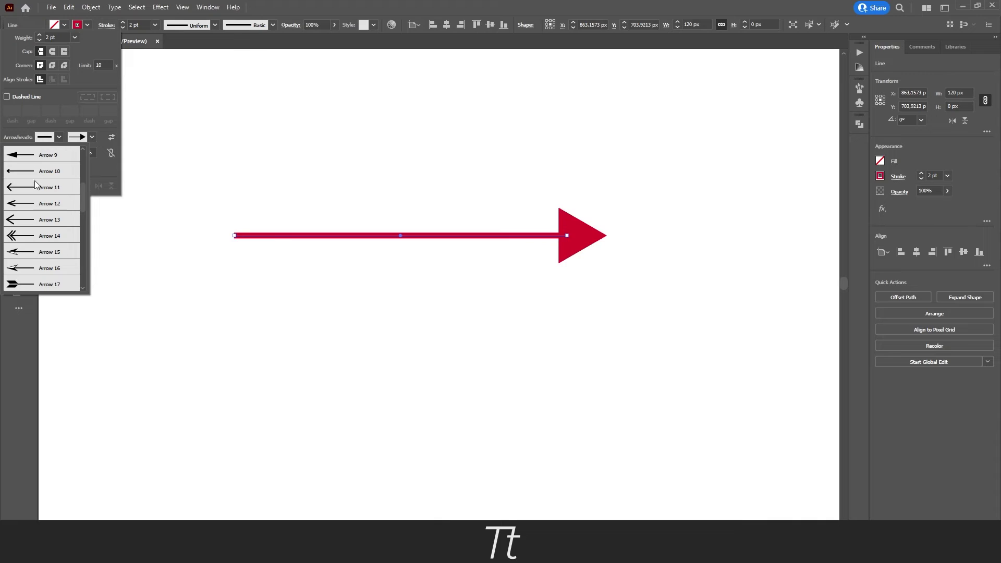
scroll(81, 197, "up", 1)
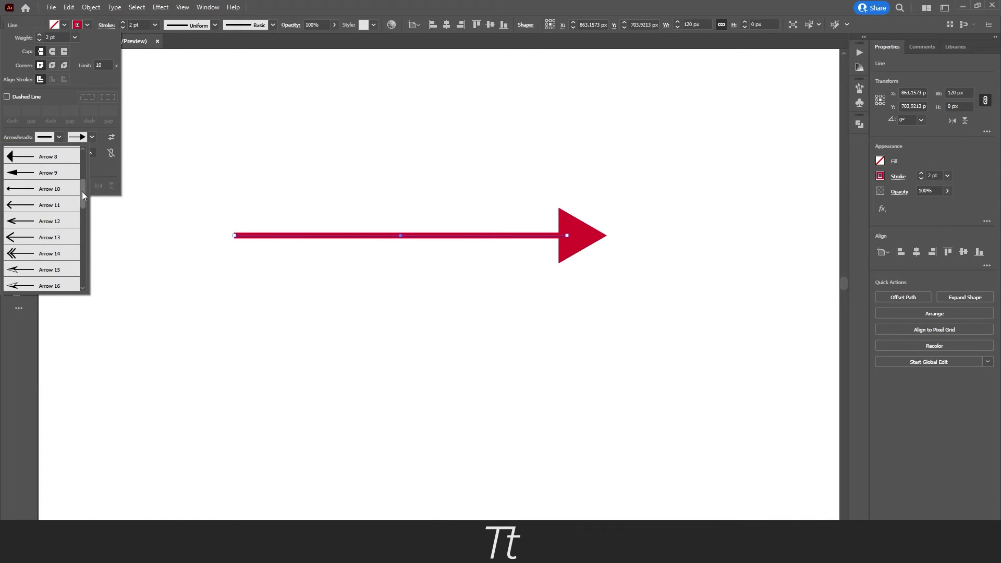
left_click(51, 208)
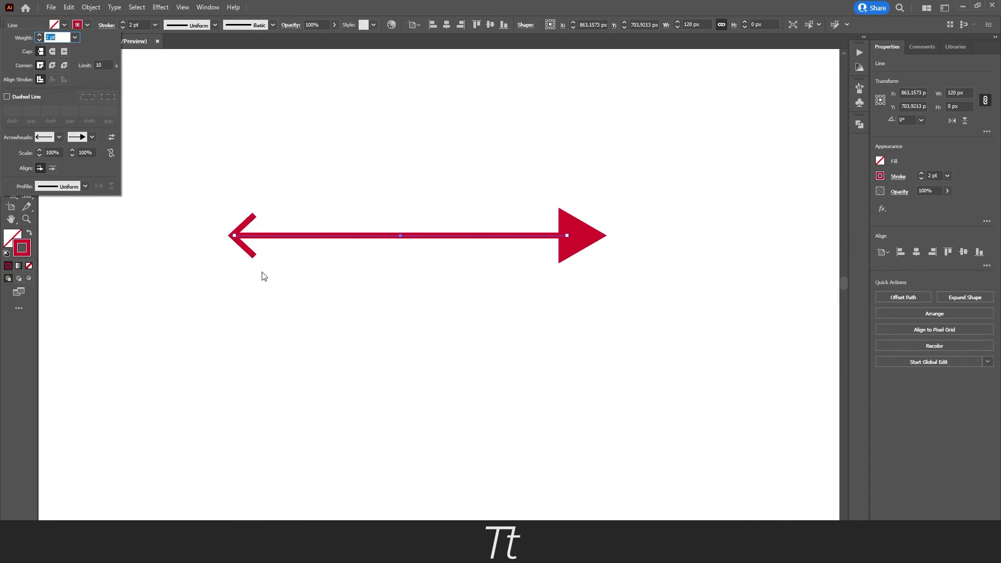
scroll(423, 172, "down", 4)
key("r")
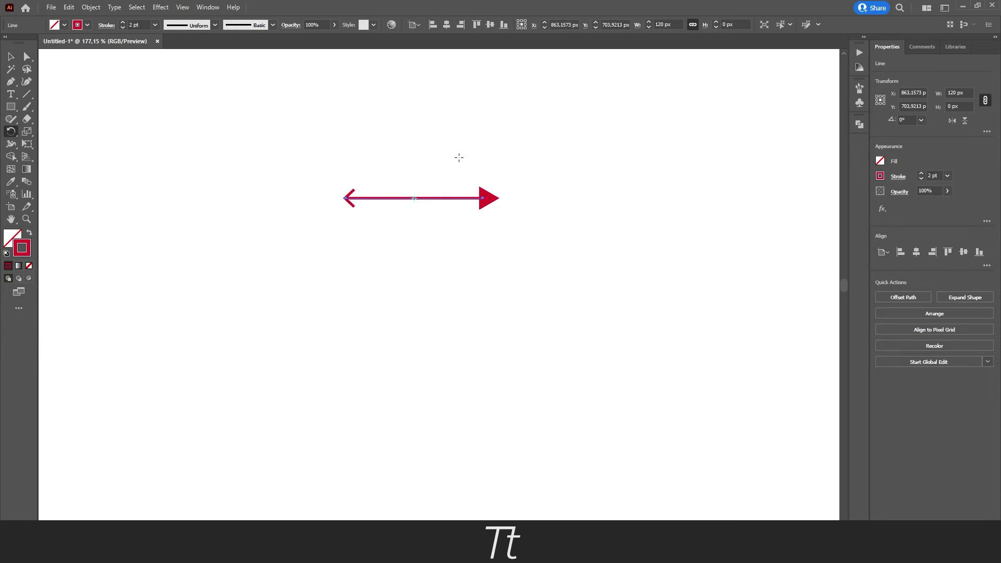
left_click_drag(458, 156, 482, 172)
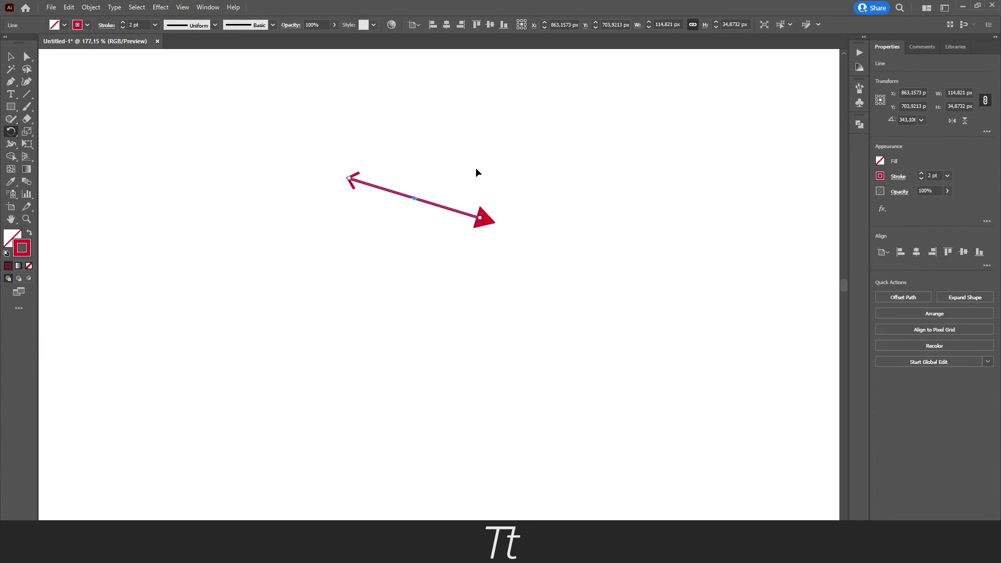
key("ctrl+z")
key("ctrl+z")
left_click_drag(491, 241, 474, 188)
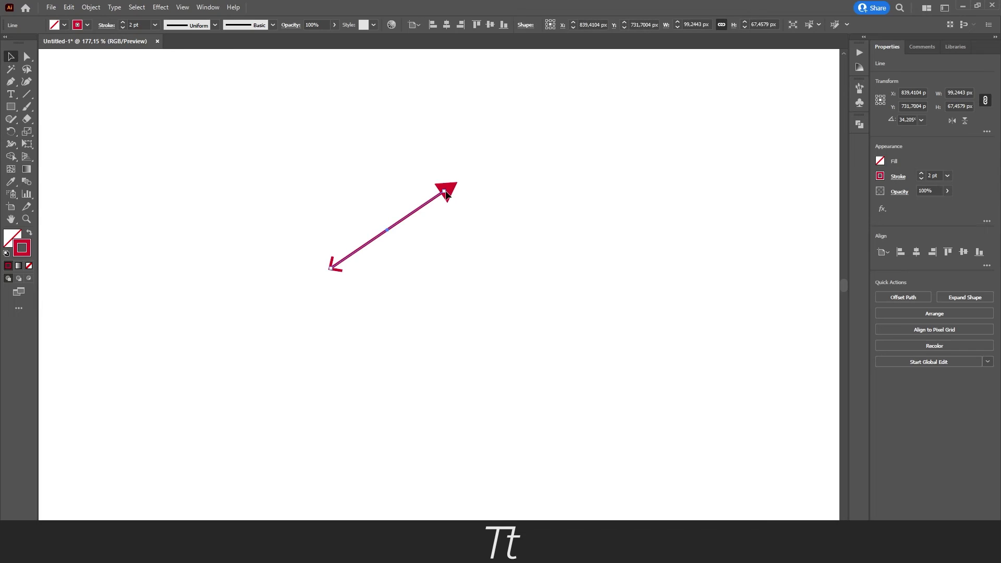
key("v")
key("ctrl+equal")
left_click_drag(454, 191, 422, 206)
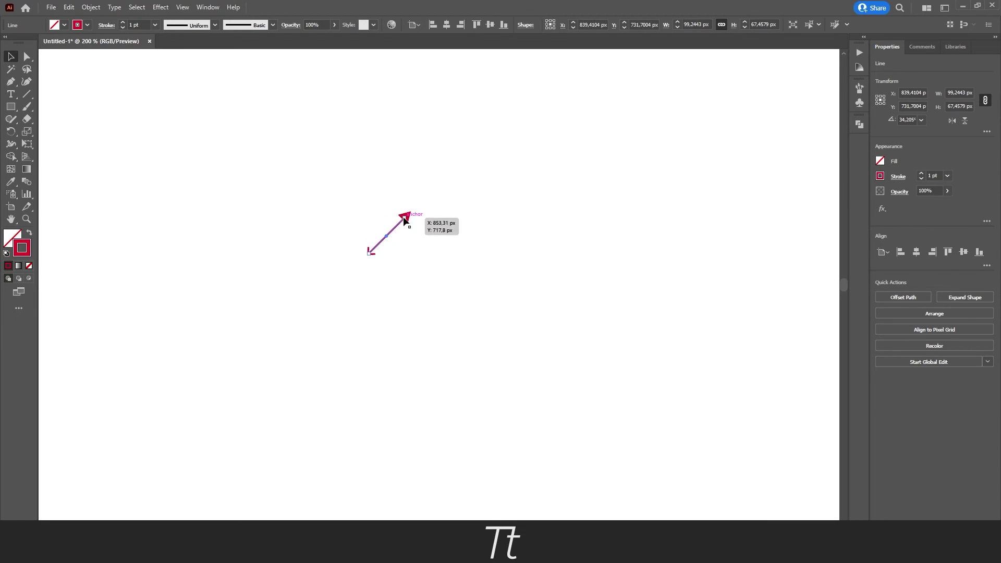
key("ctrl+z")
key("ctrl+z")
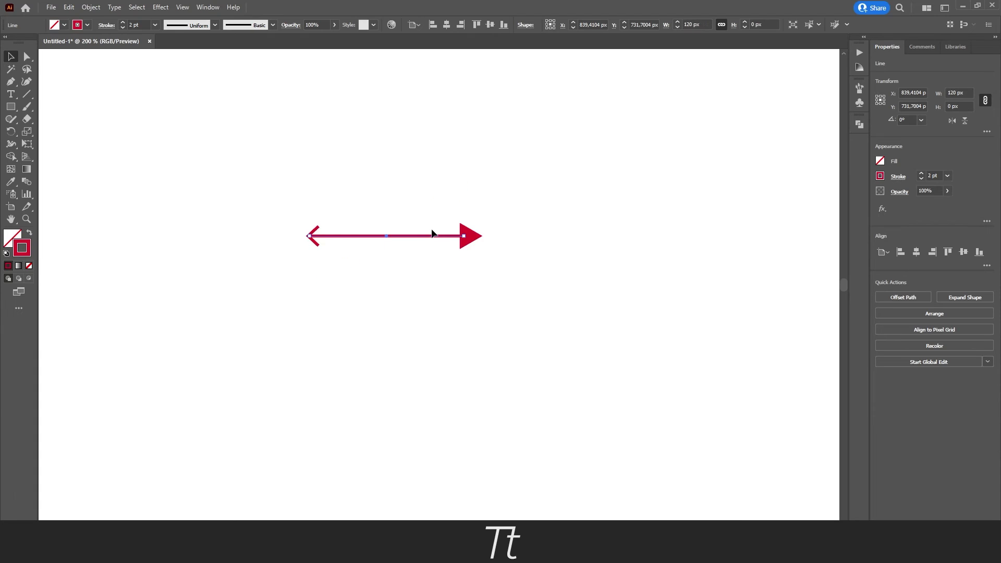
left_click(441, 205)
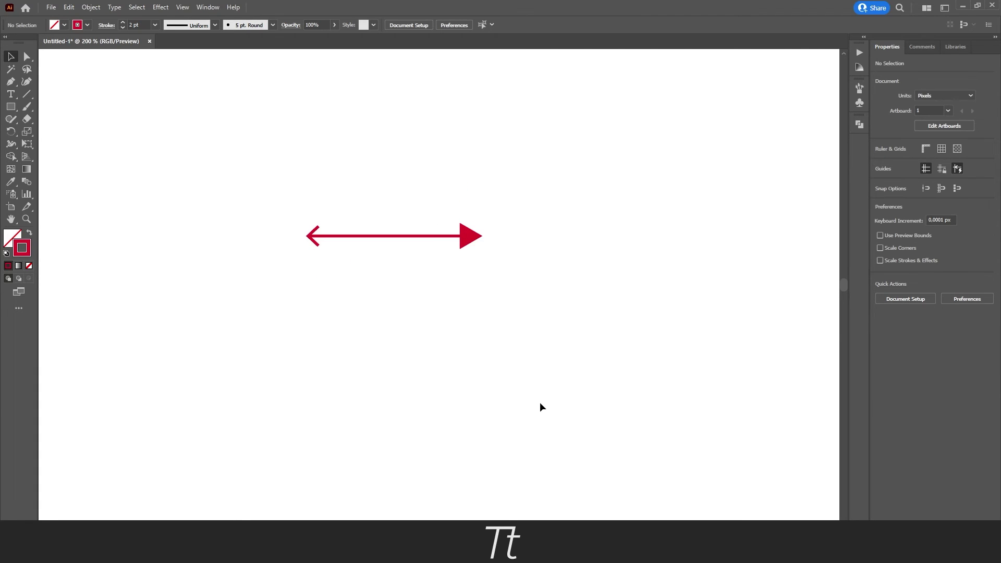